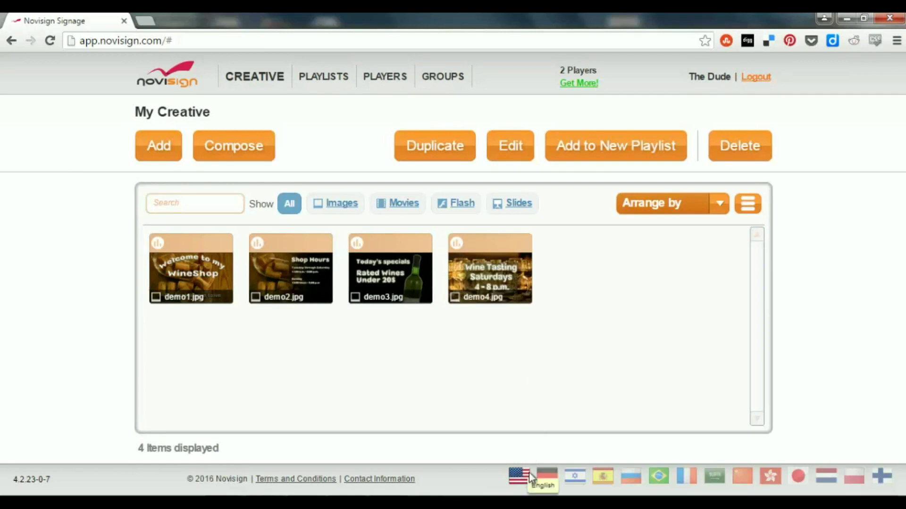
# Step: Switch the interface language to German, Chinese and Japanese, then back to English
pyautogui.click(546, 477)
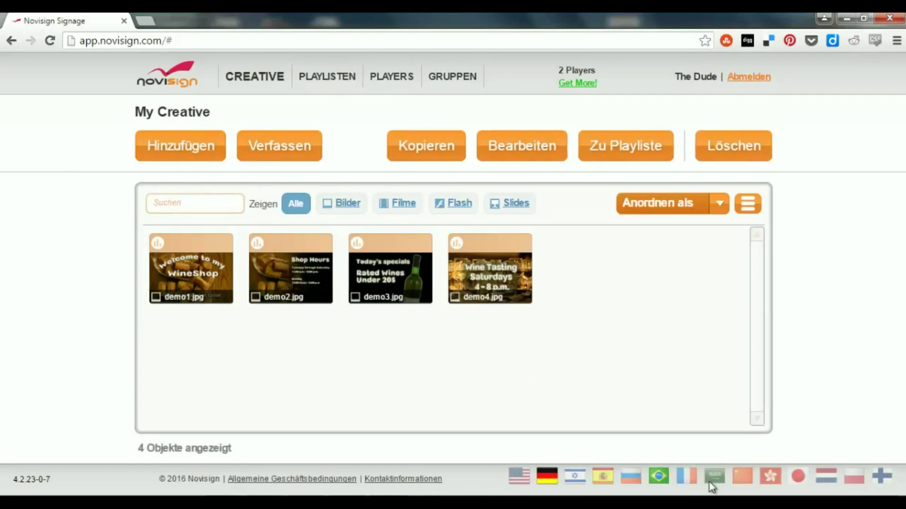
pyautogui.click(742, 474)
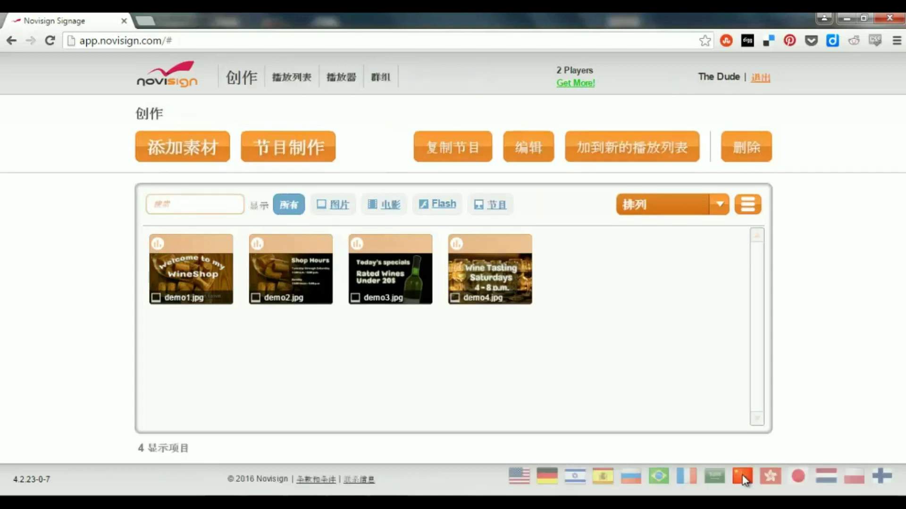
pyautogui.click(798, 477)
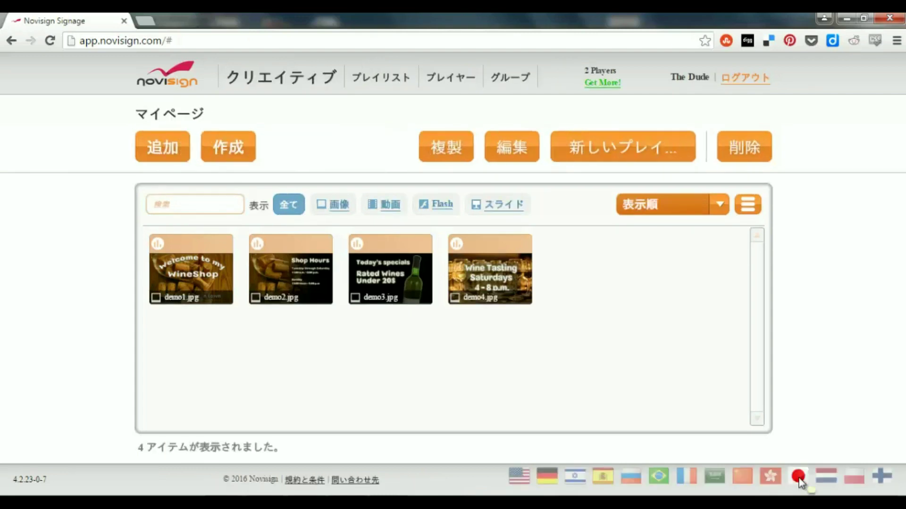
pyautogui.click(526, 472)
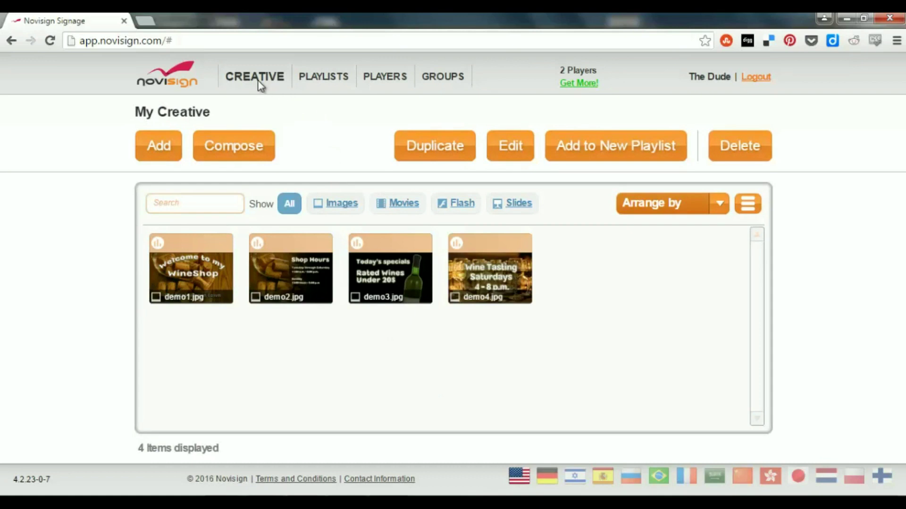
# Step: Browse the Playlists, Players and Groups pages, then return to the creatives page
pyautogui.click(315, 80)
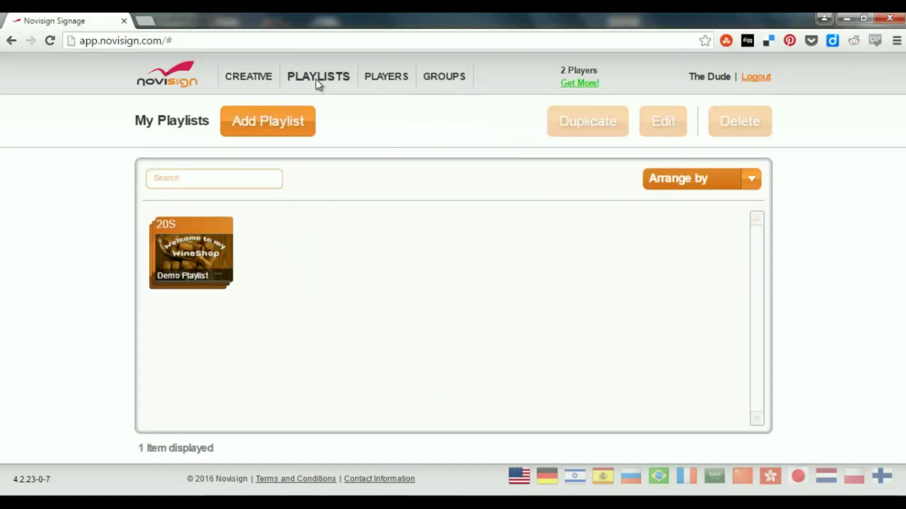
pyautogui.click(386, 77)
pyautogui.click(435, 80)
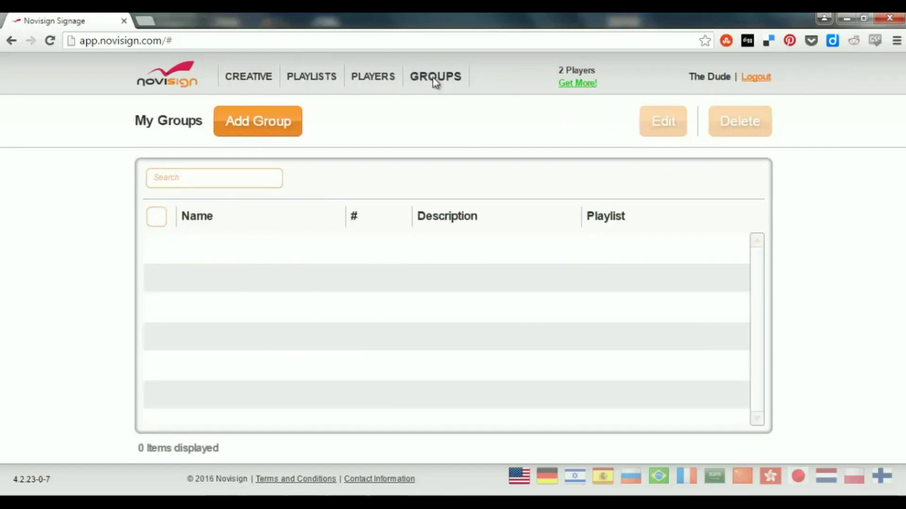
pyautogui.click(230, 80)
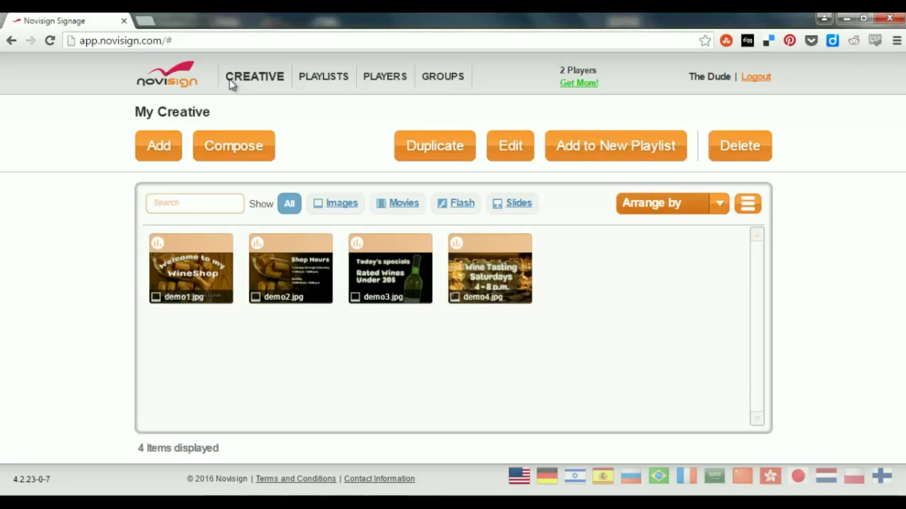
# Step: Open Demo Playlist in the playlist editor and leave it without saving
pyautogui.click(305, 88)
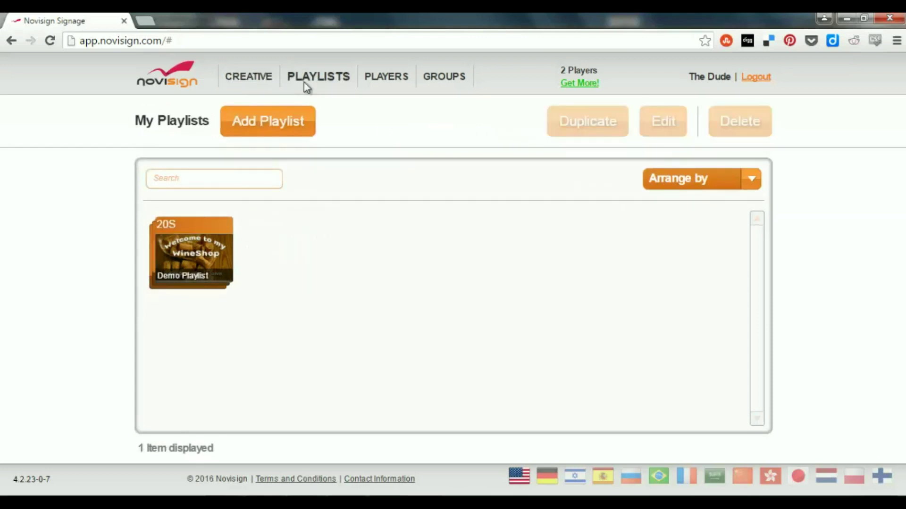
pyautogui.click(187, 253)
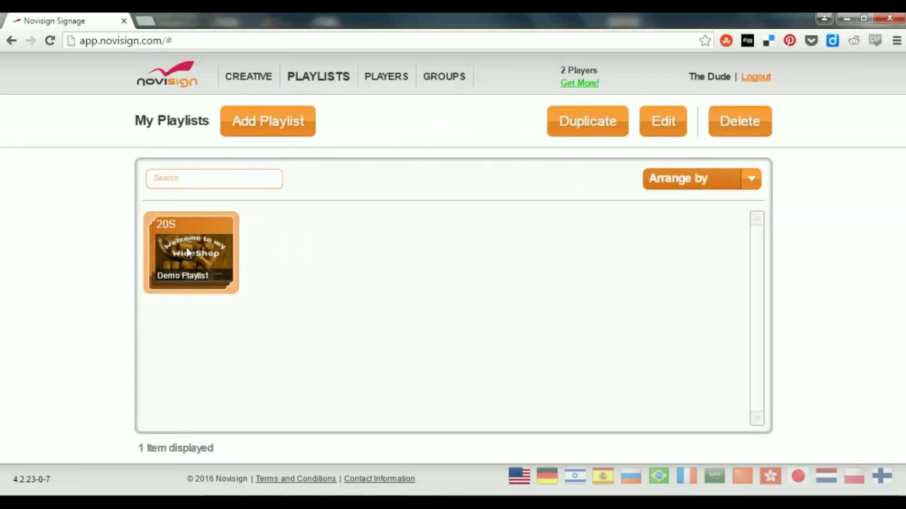
pyautogui.doubleClick(187, 253)
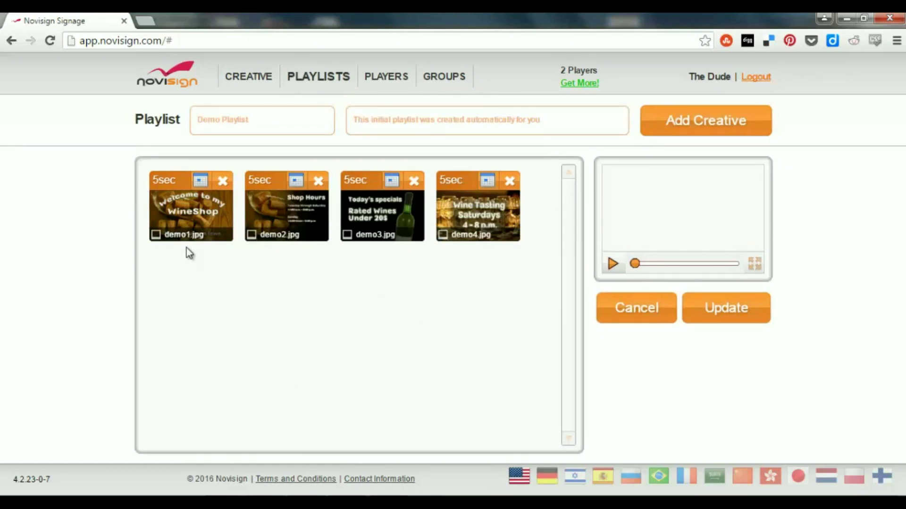
pyautogui.click(623, 324)
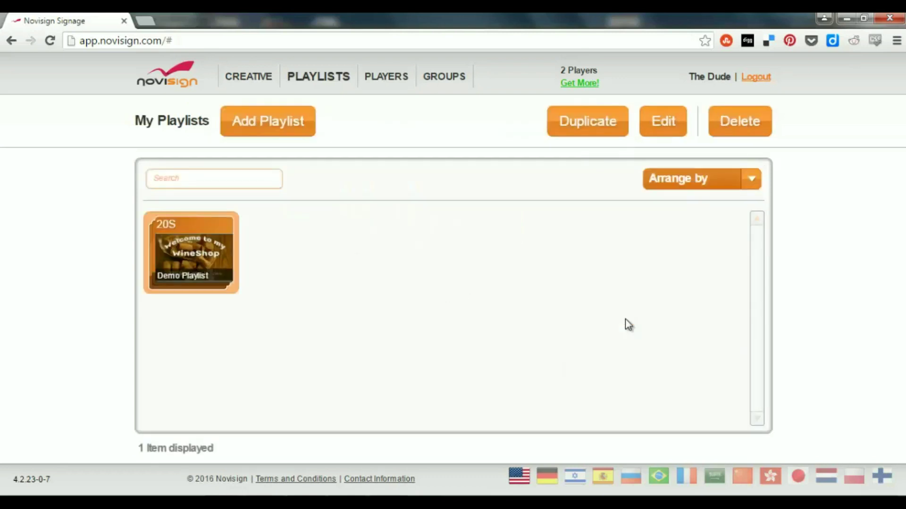
# Step: Return to My Creative and open the My Library media dialog to add a creative
pyautogui.click(248, 77)
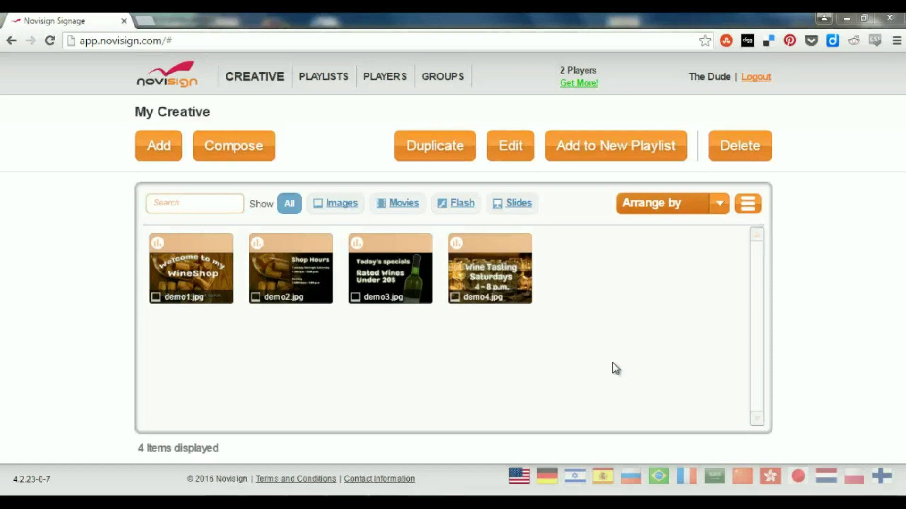
pyautogui.click(165, 149)
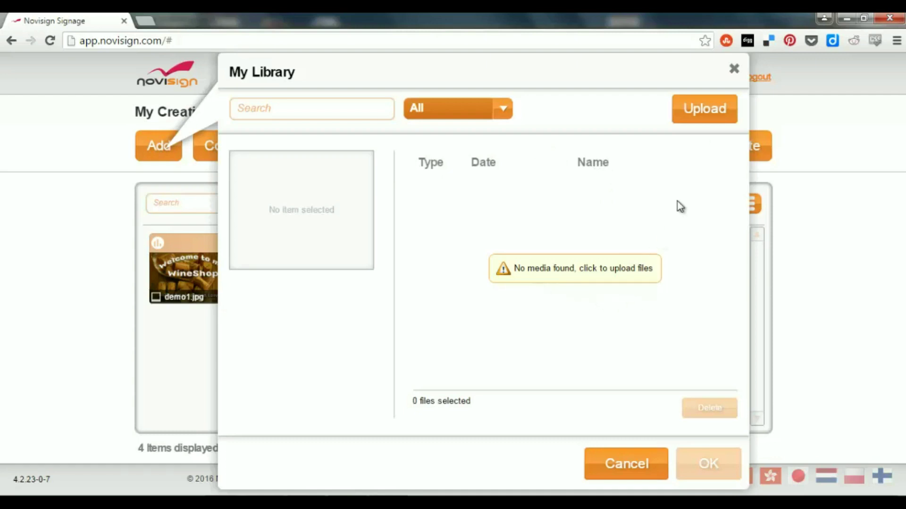
# Step: Start an upload to bring up the Demo materials folder in the file-open window
pyautogui.click(703, 122)
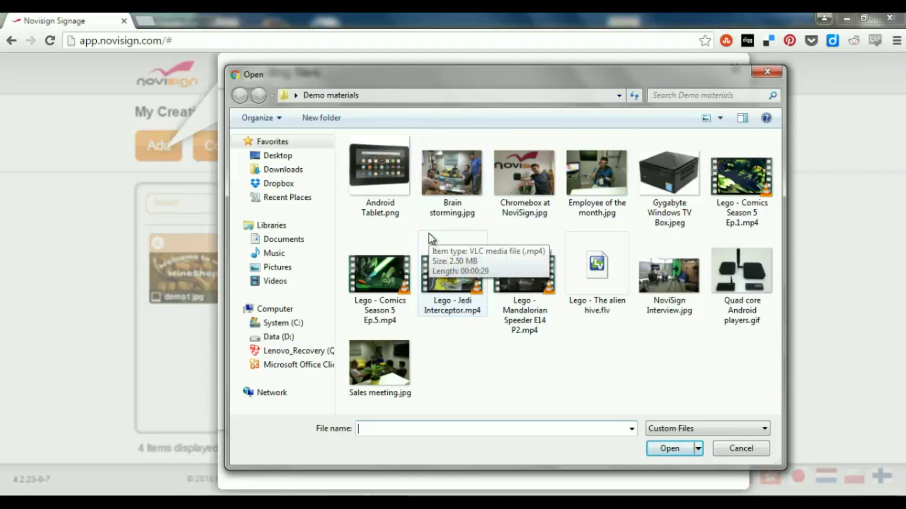
# Step: Upload Android Tablet.png, Brain storming.jpg, Chromebox, Employee of the month, Gygabyte and Quad core images
pyautogui.click(395, 176)
pyautogui.keyDown('ctrl'); pyautogui.click(452, 182); pyautogui.keyUp('ctrl')
pyautogui.keyDown('ctrl'); pyautogui.click(518, 190); pyautogui.keyUp('ctrl')
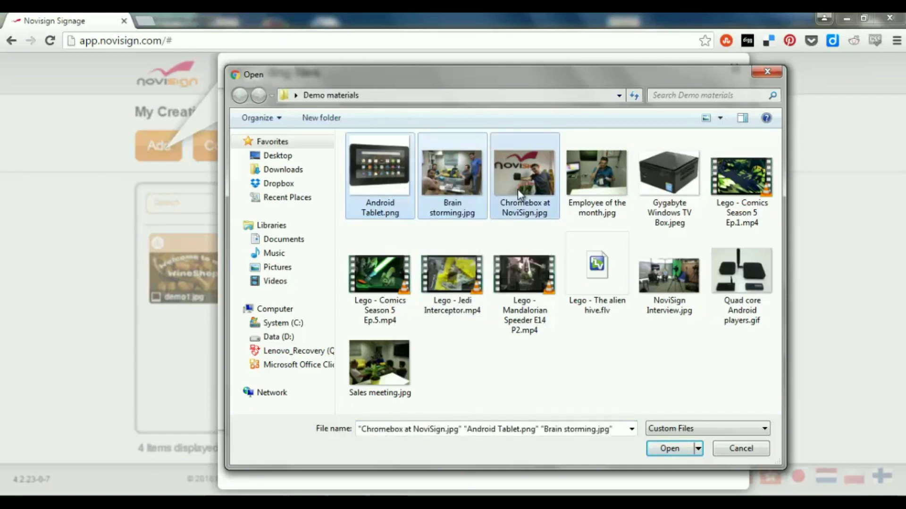
pyautogui.keyDown('ctrl'); pyautogui.click(596, 189); pyautogui.keyUp('ctrl')
pyautogui.keyDown('ctrl'); pyautogui.click(667, 188); pyautogui.keyUp('ctrl')
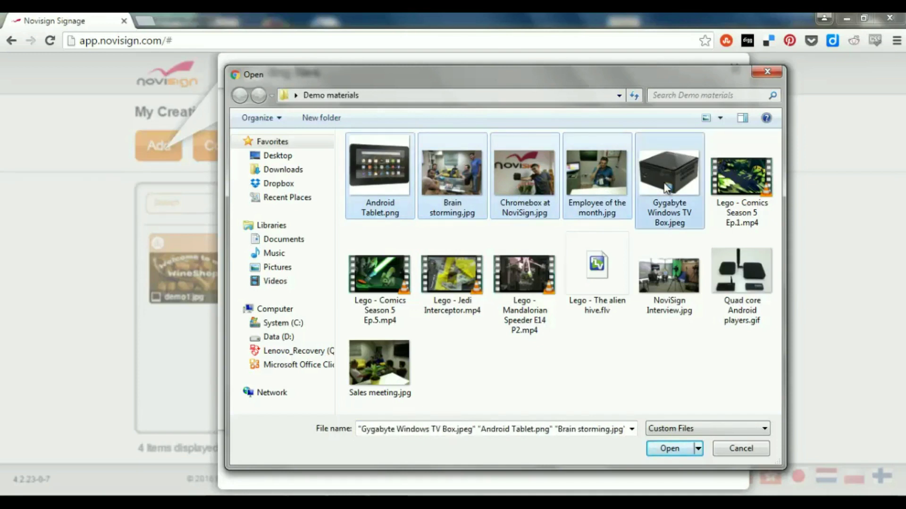
pyautogui.keyDown('ctrl'); pyautogui.click(730, 280); pyautogui.keyUp('ctrl')
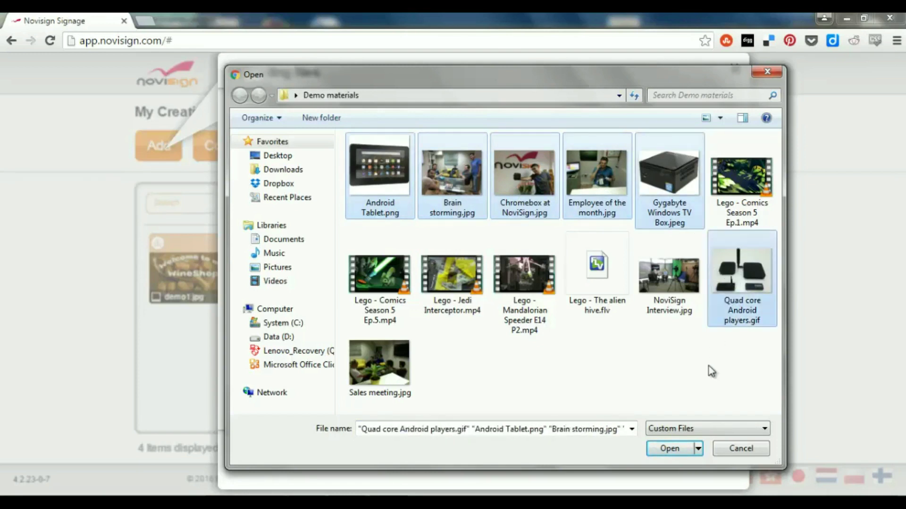
pyautogui.click(669, 449)
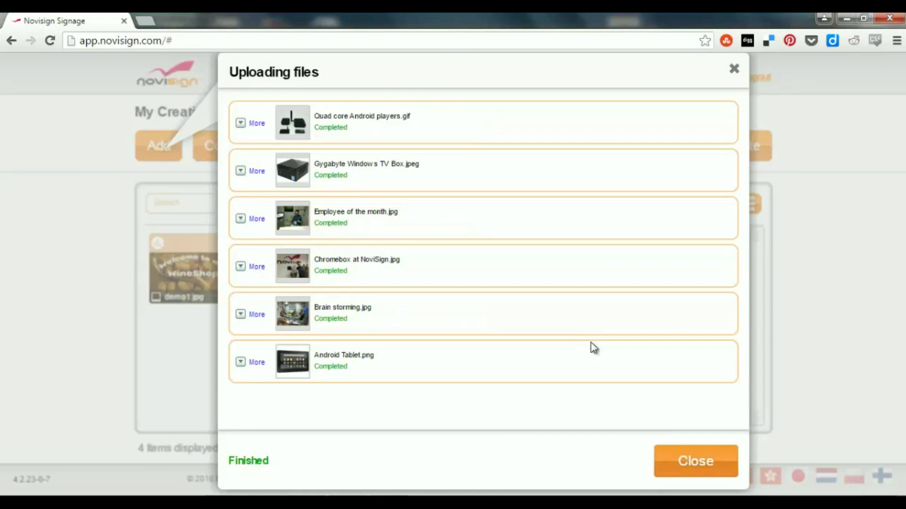
# Step: Upload the Lego Comics Season 5 Ep.1 and Mandalorian Speeder E14 P2 .mp4 videos
pyautogui.click(698, 461)
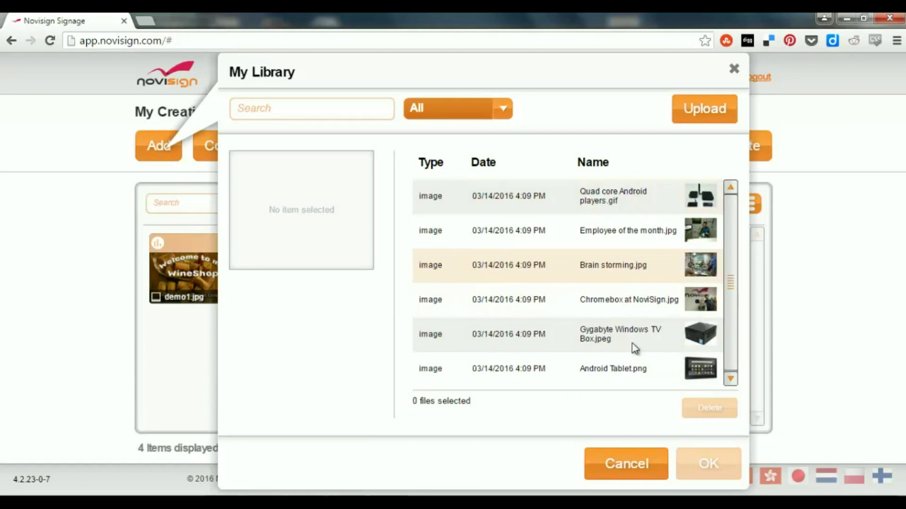
pyautogui.click(696, 115)
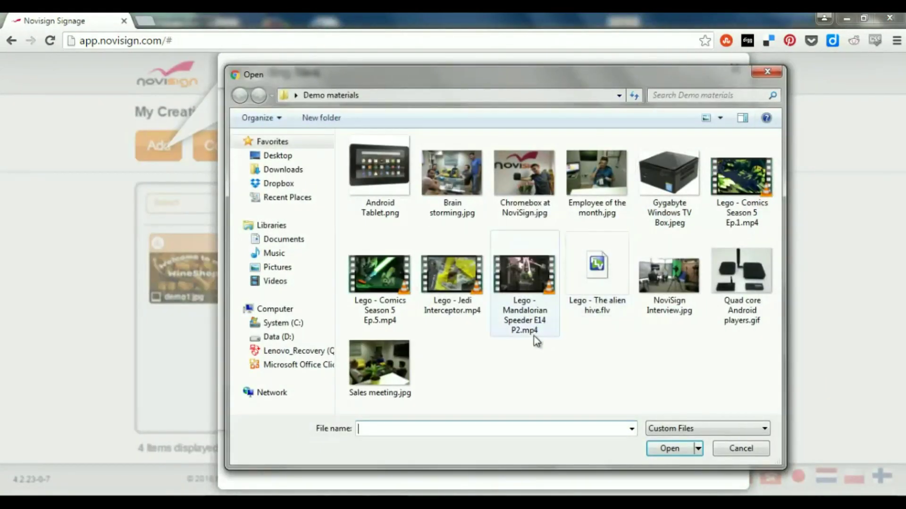
pyautogui.click(734, 182)
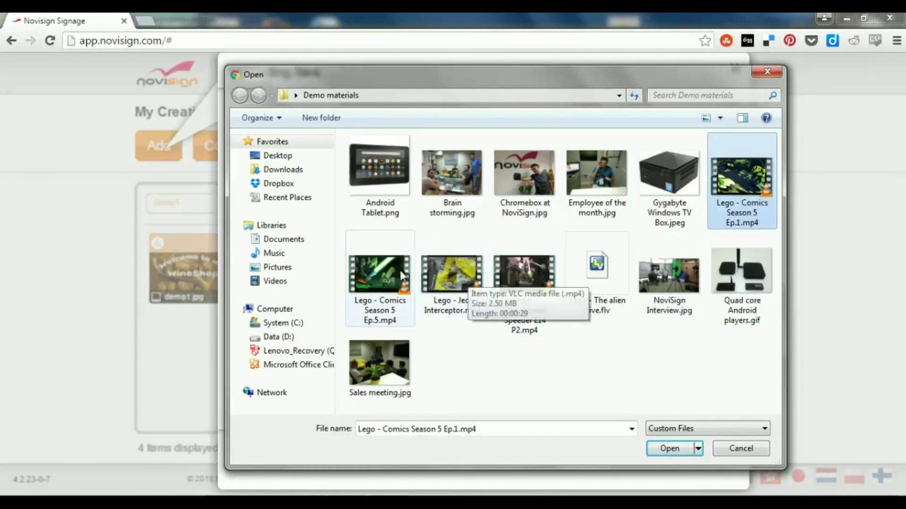
pyautogui.keyDown('ctrl'); pyautogui.click(530, 279); pyautogui.keyUp('ctrl')
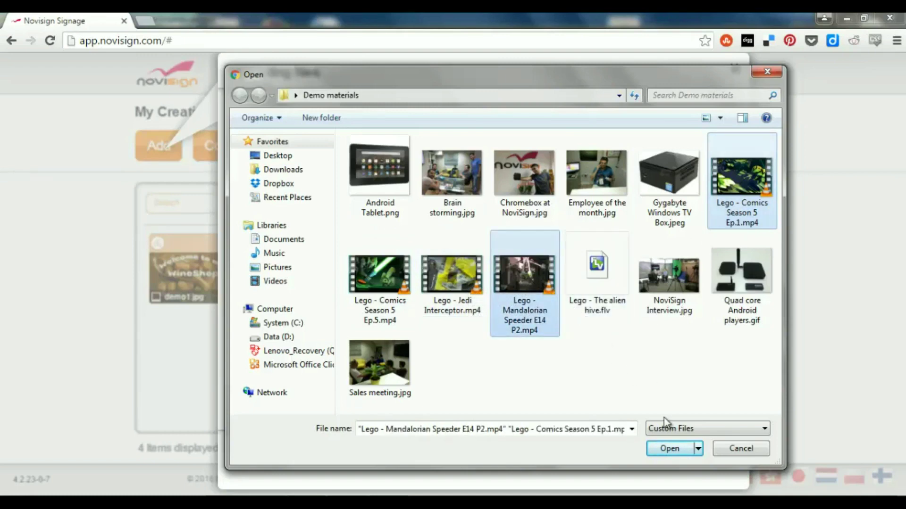
pyautogui.click(679, 448)
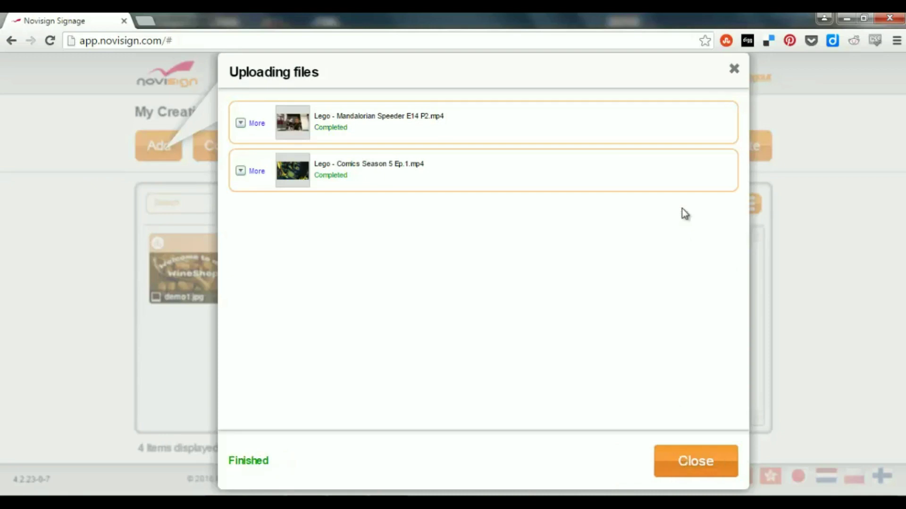
# Step: Dismiss the upload summary and filter the library to show images only
pyautogui.click(692, 461)
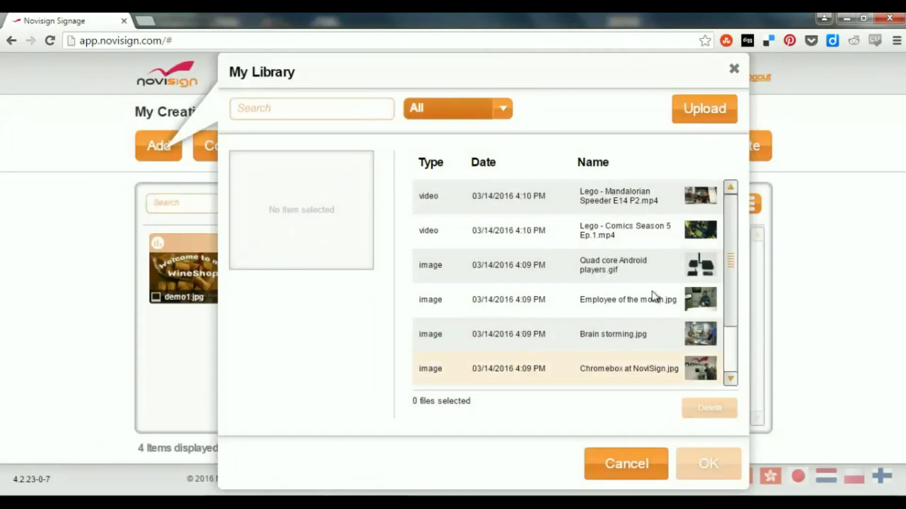
pyautogui.scroll(-2, 731, 333)
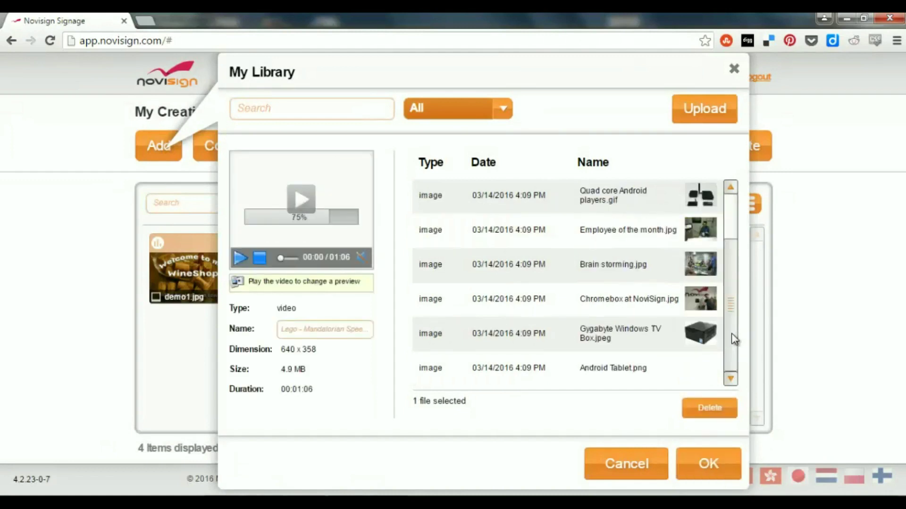
pyautogui.moveTo(731, 333); pyautogui.dragTo(733, 267)
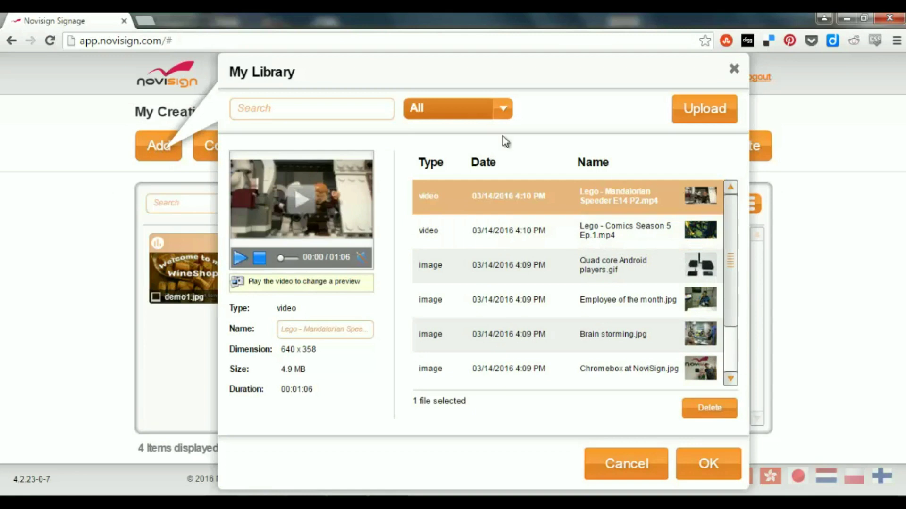
pyautogui.click(503, 111)
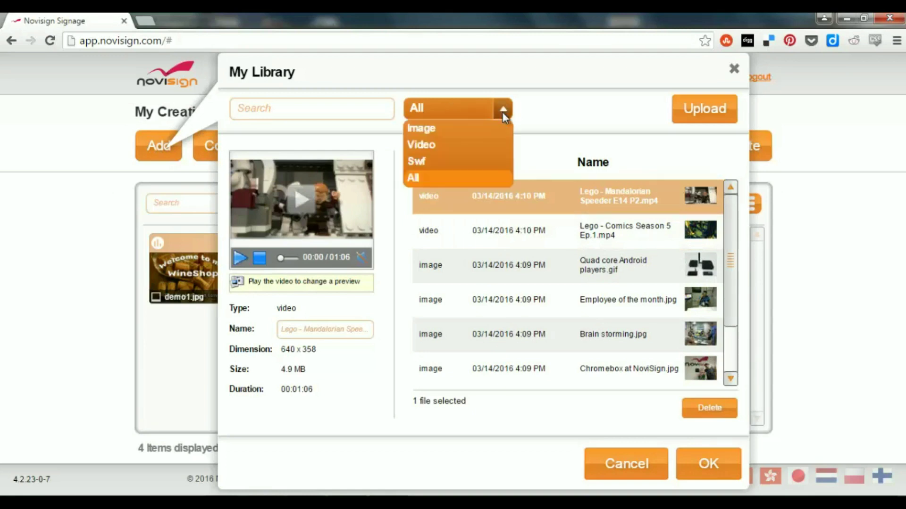
pyautogui.click(483, 134)
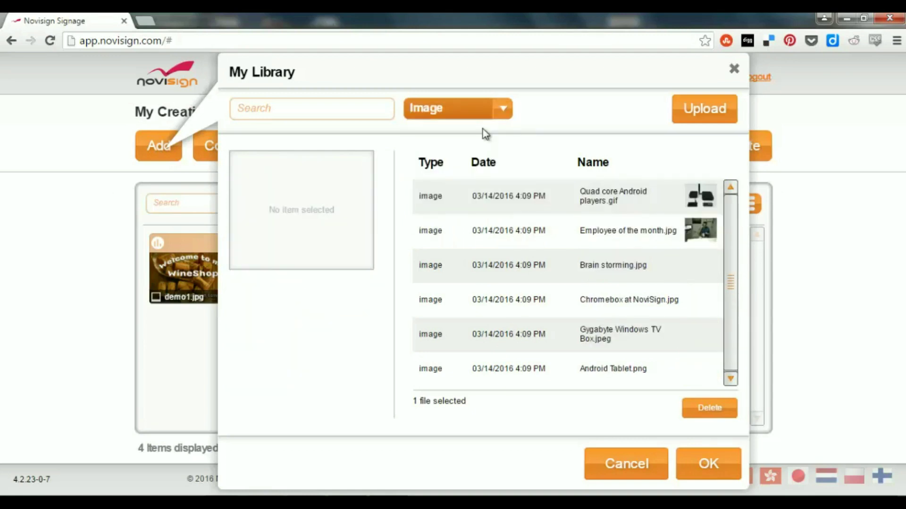
# Step: Preview the Lego Comics video under the Video filter, then Quad core Android players.gif under Image
pyautogui.click(503, 113)
pyautogui.click(467, 145)
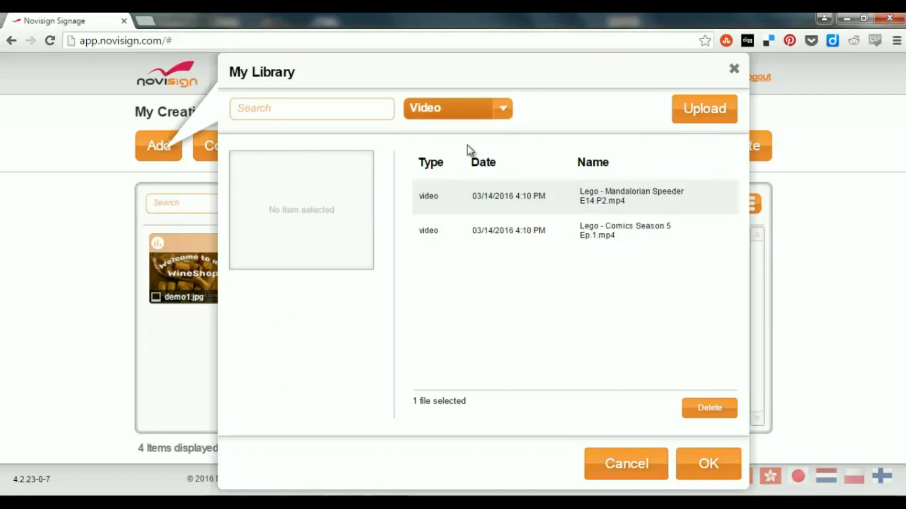
pyautogui.click(585, 235)
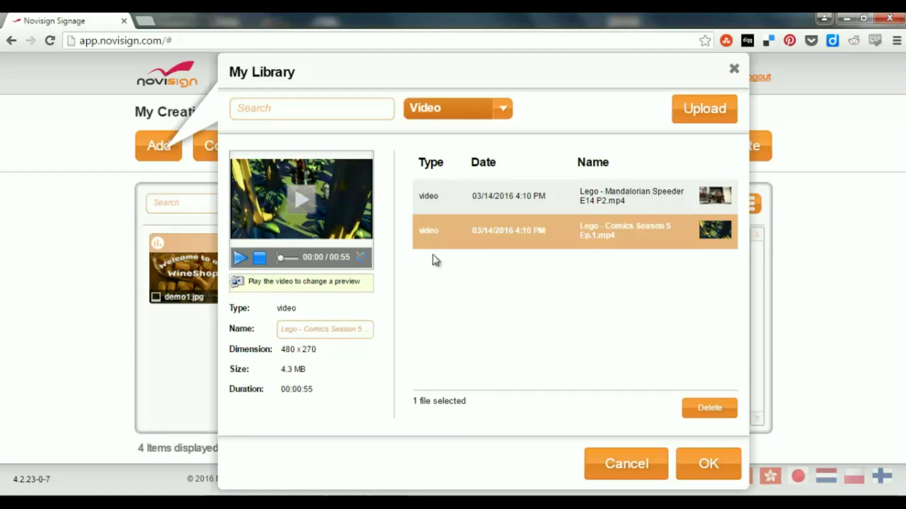
pyautogui.click(501, 114)
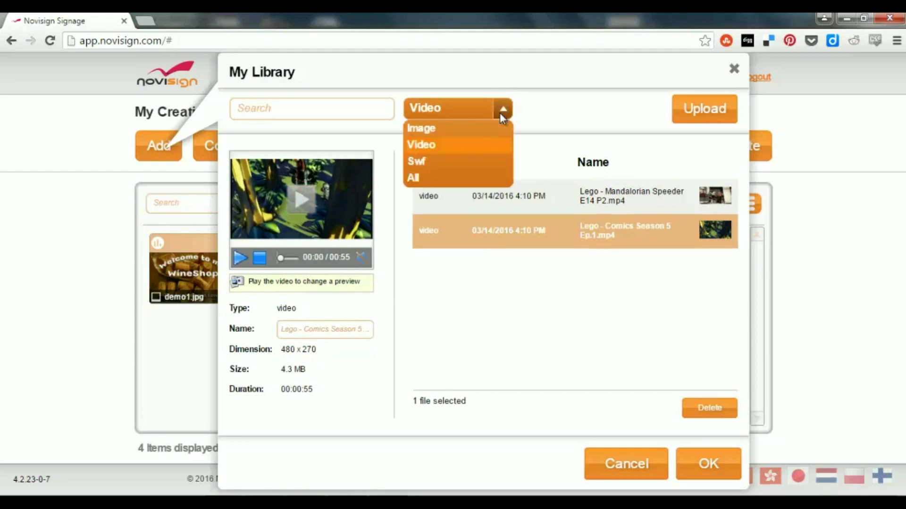
pyautogui.click(469, 128)
pyautogui.click(603, 198)
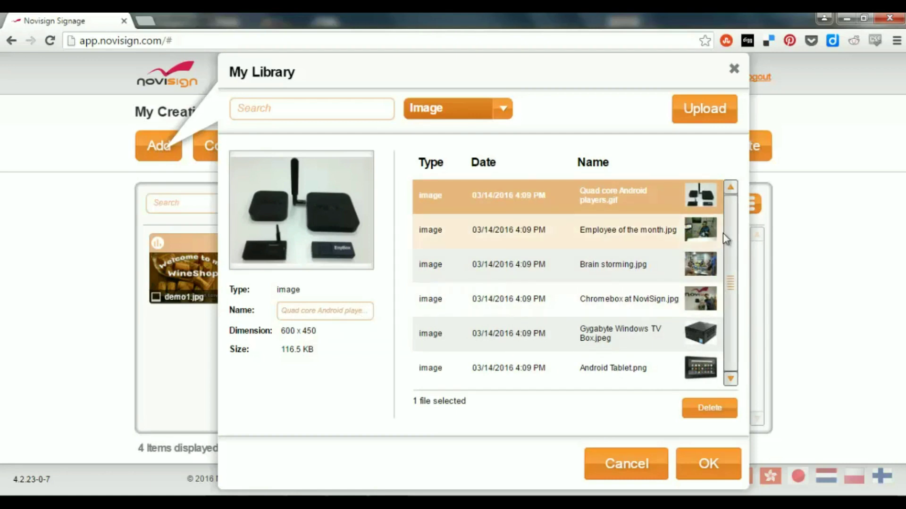
# Step: Preview Employee of the month.jpg and cancel its permanent deletion
pyautogui.click(667, 234)
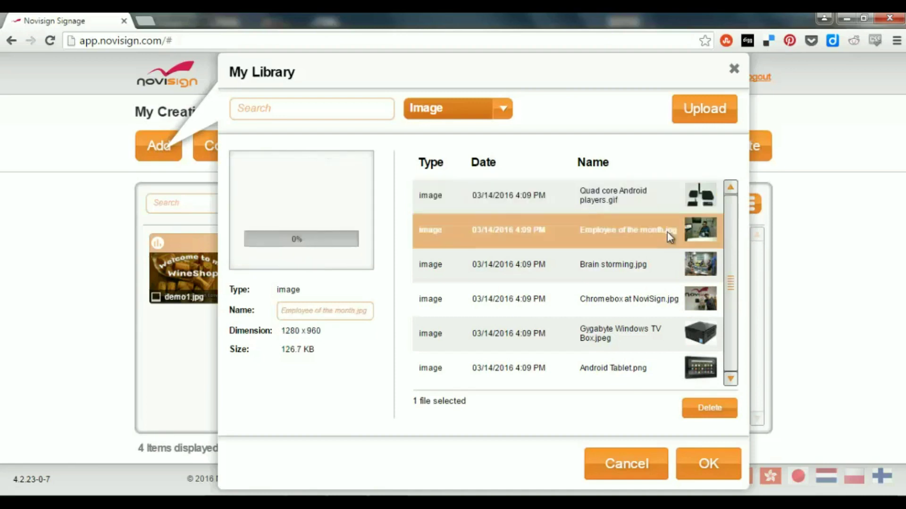
pyautogui.click(652, 262)
pyautogui.click(642, 233)
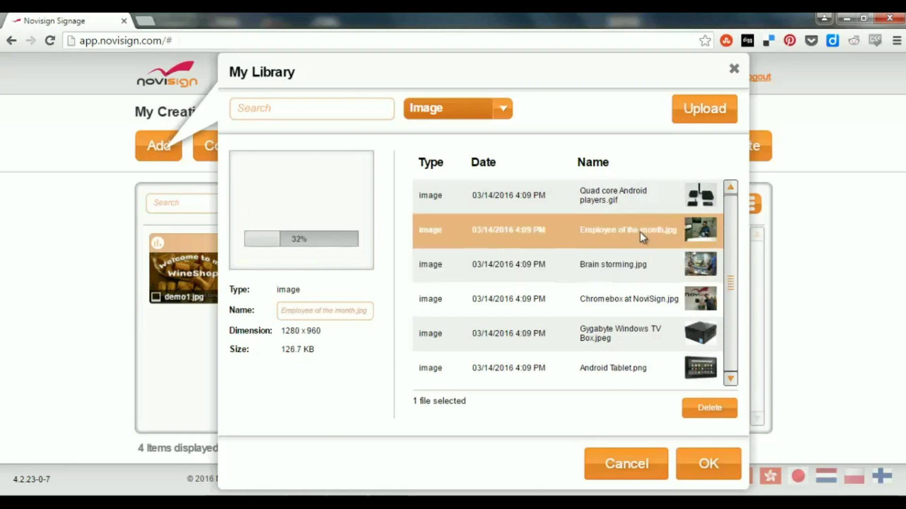
pyautogui.click(715, 409)
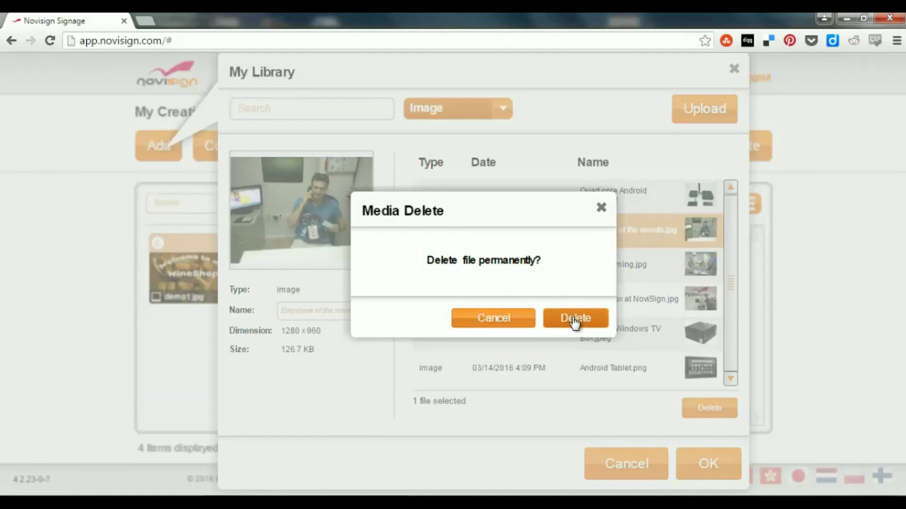
pyautogui.click(517, 320)
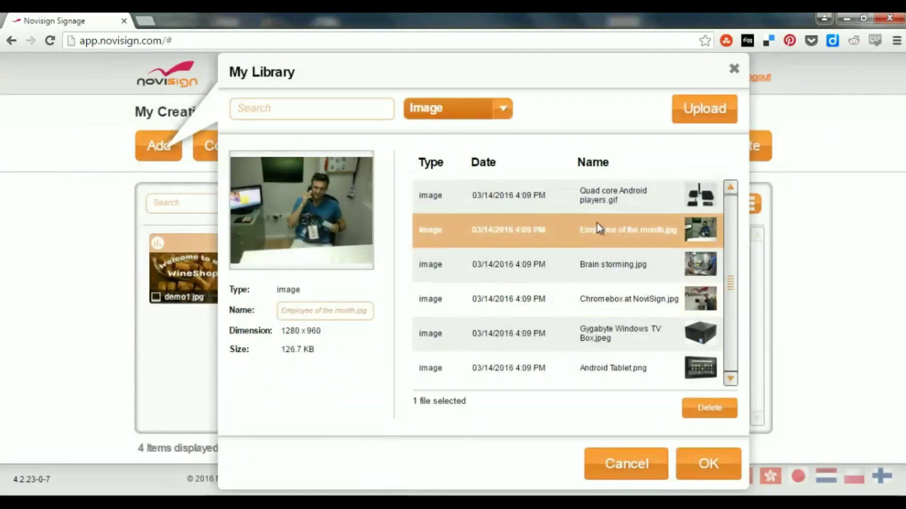
# Step: Add the Mandalorian video, Quad core, Android Tablet and Brain storming images as creatives
pyautogui.click(619, 461)
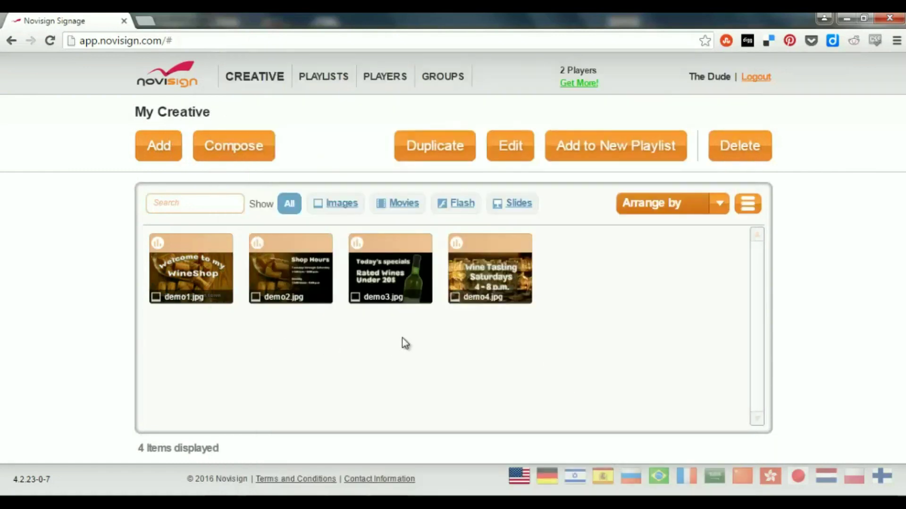
pyautogui.click(171, 156)
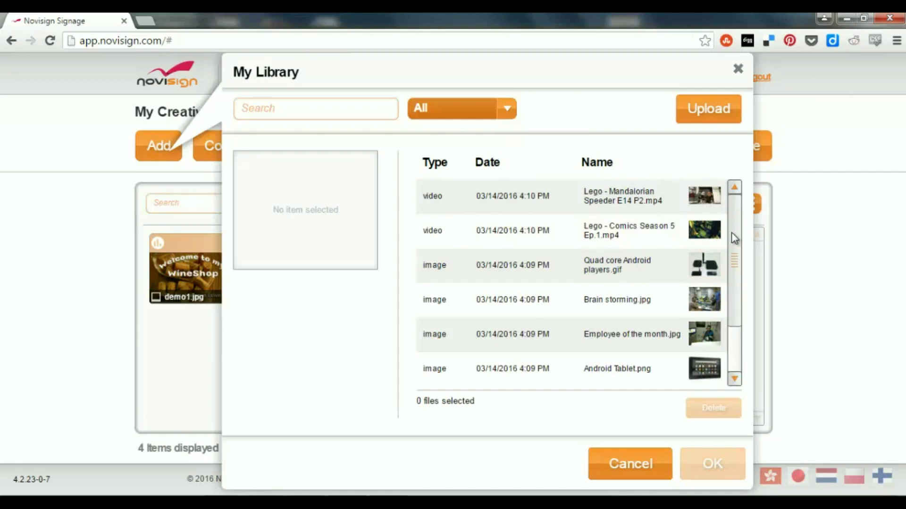
pyautogui.moveTo(735, 238); pyautogui.dragTo(734, 220)
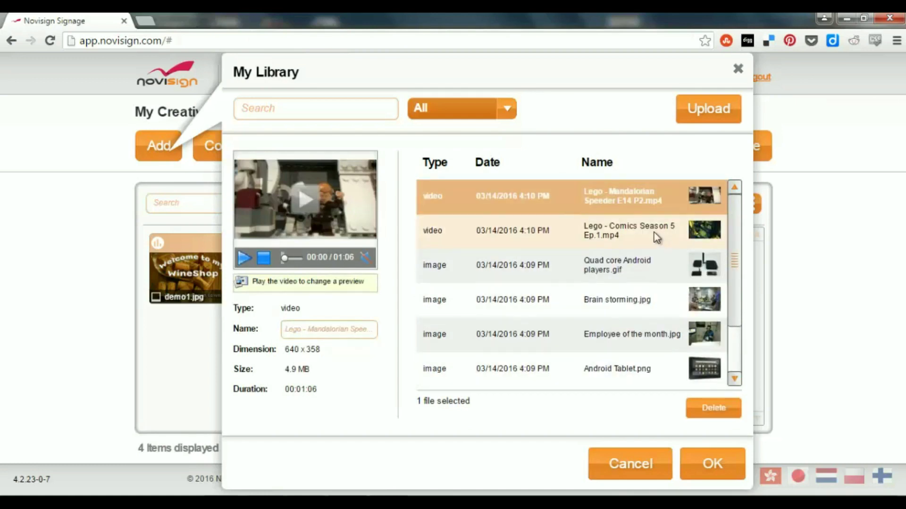
pyautogui.click(659, 267)
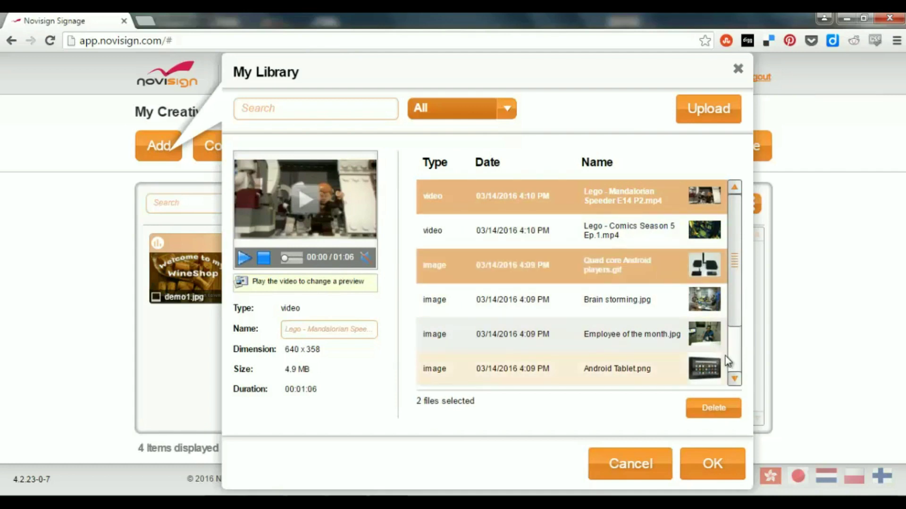
pyautogui.click(680, 367)
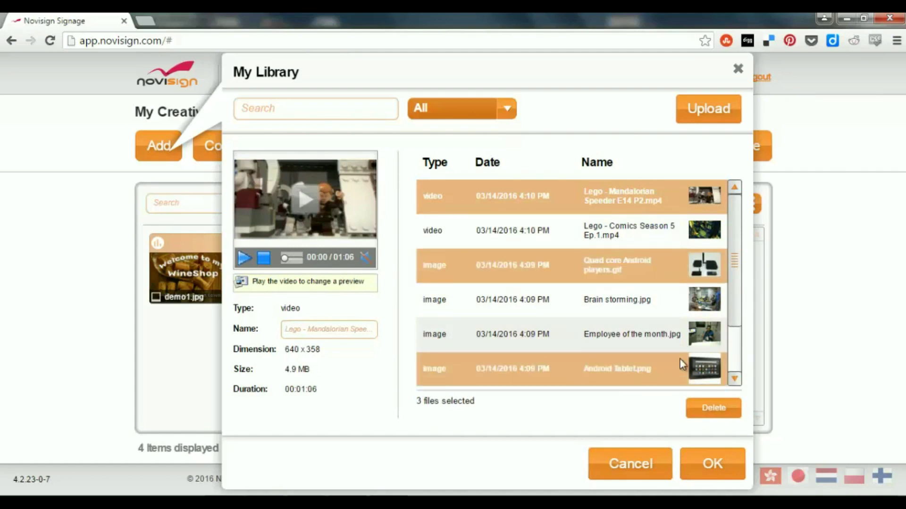
pyautogui.click(661, 304)
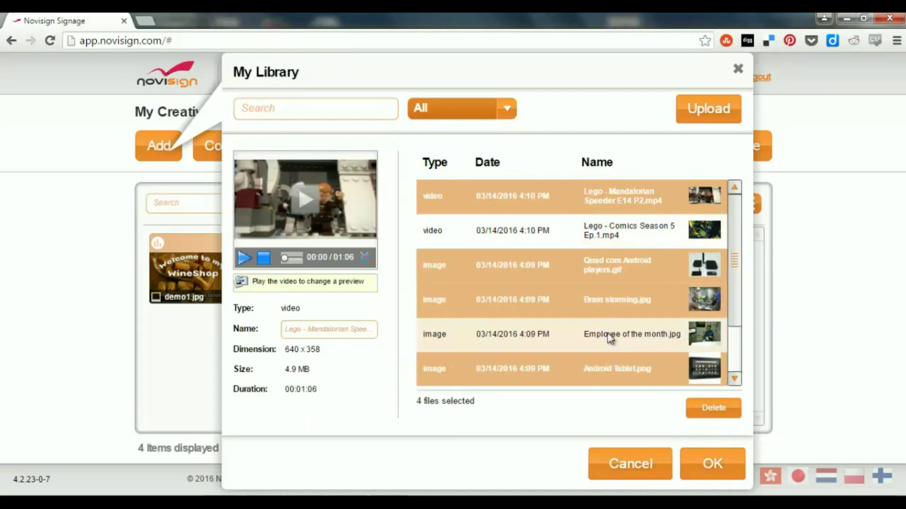
pyautogui.click(715, 466)
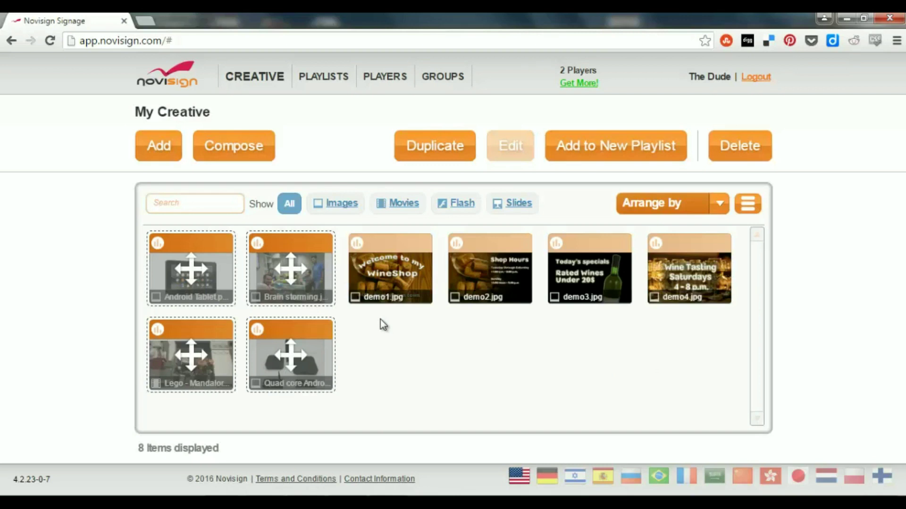
# Step: Check demo1.jpg's settings without changes, then open the Android Tablet.png creative's details
pyautogui.click(377, 275)
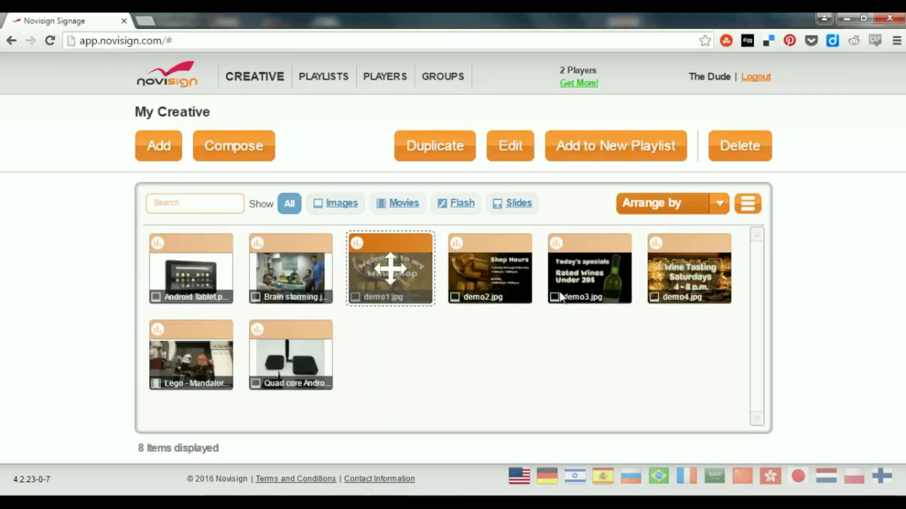
pyautogui.click(472, 276)
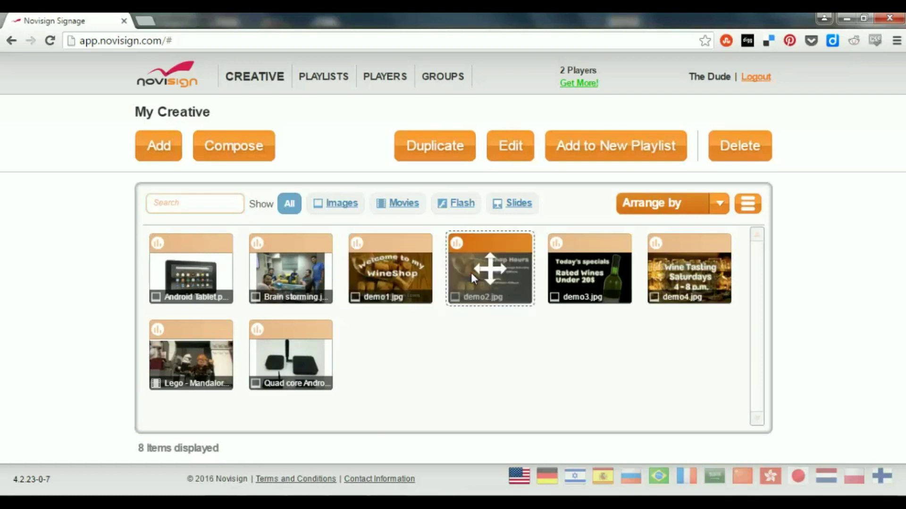
pyautogui.doubleClick(397, 272)
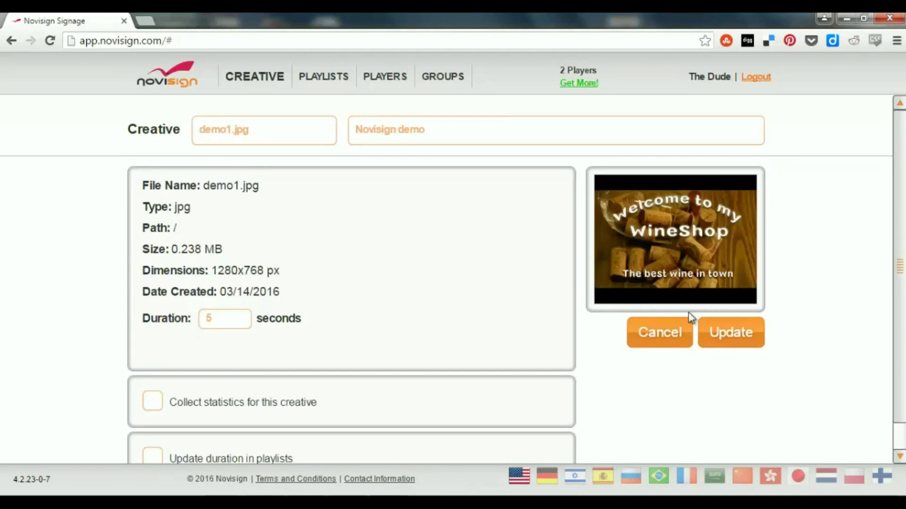
pyautogui.click(659, 333)
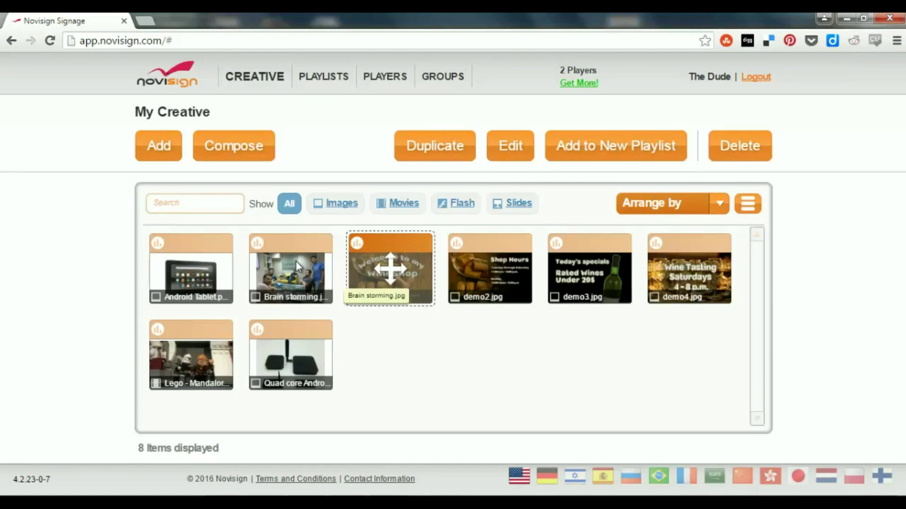
pyautogui.doubleClick(200, 261)
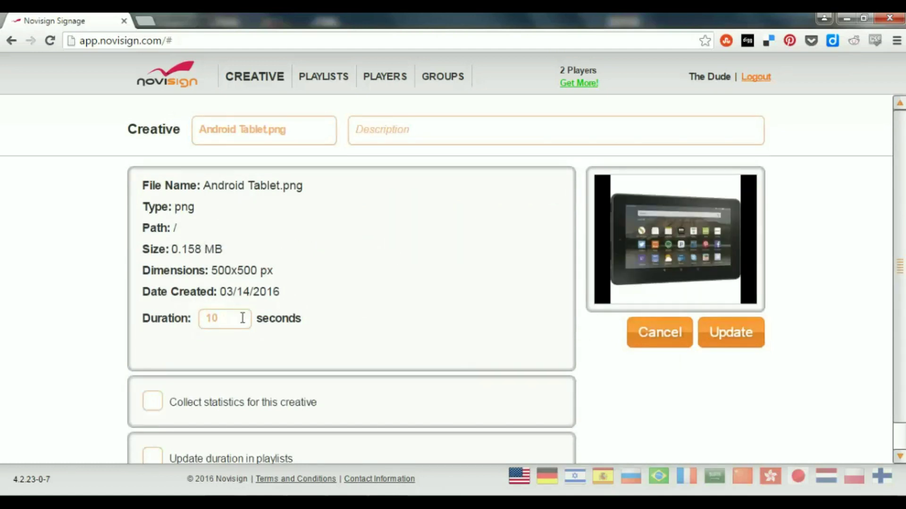
# Step: Leave Android Tablet.png's 10-second duration and name unchanged and cancel back to My Creative
pyautogui.doubleClick(226, 318)
pyautogui.click(272, 130)
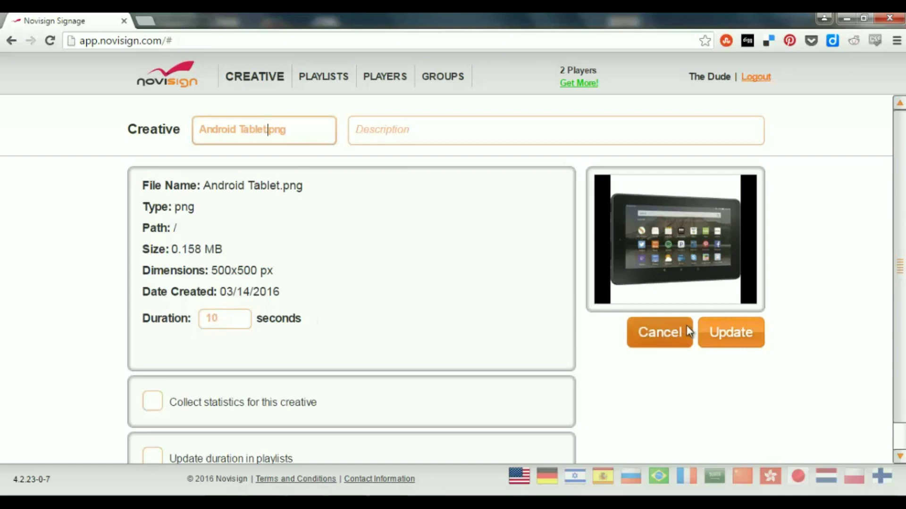
pyautogui.click(655, 330)
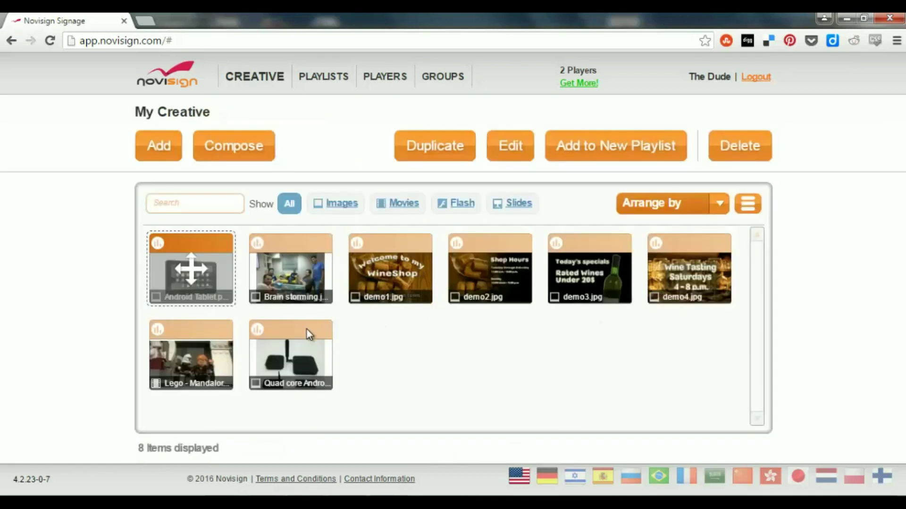
pyautogui.doubleClick(216, 352)
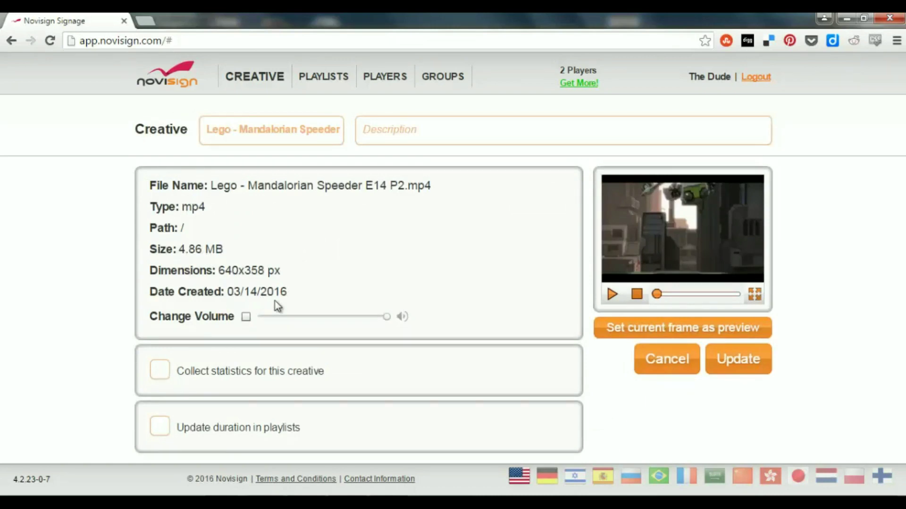
pyautogui.click(672, 367)
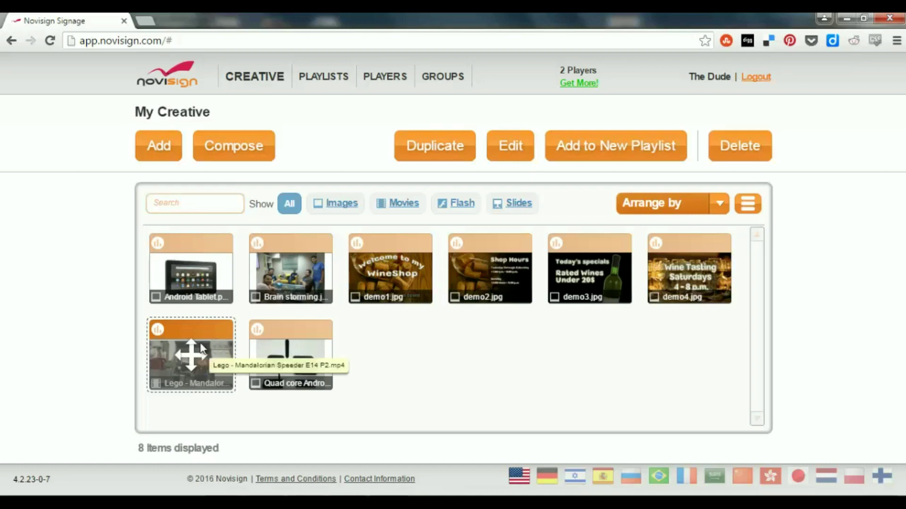
pyautogui.click(296, 279)
pyautogui.click(225, 272)
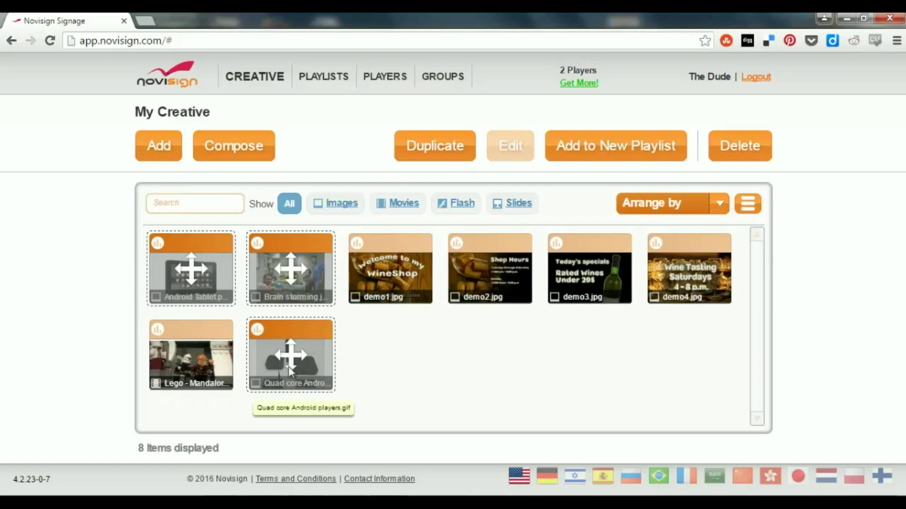
pyautogui.click(373, 300)
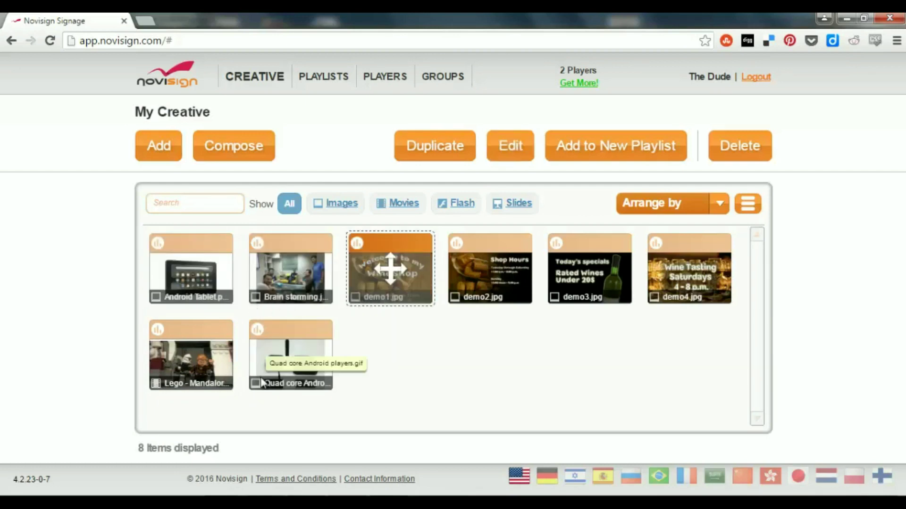